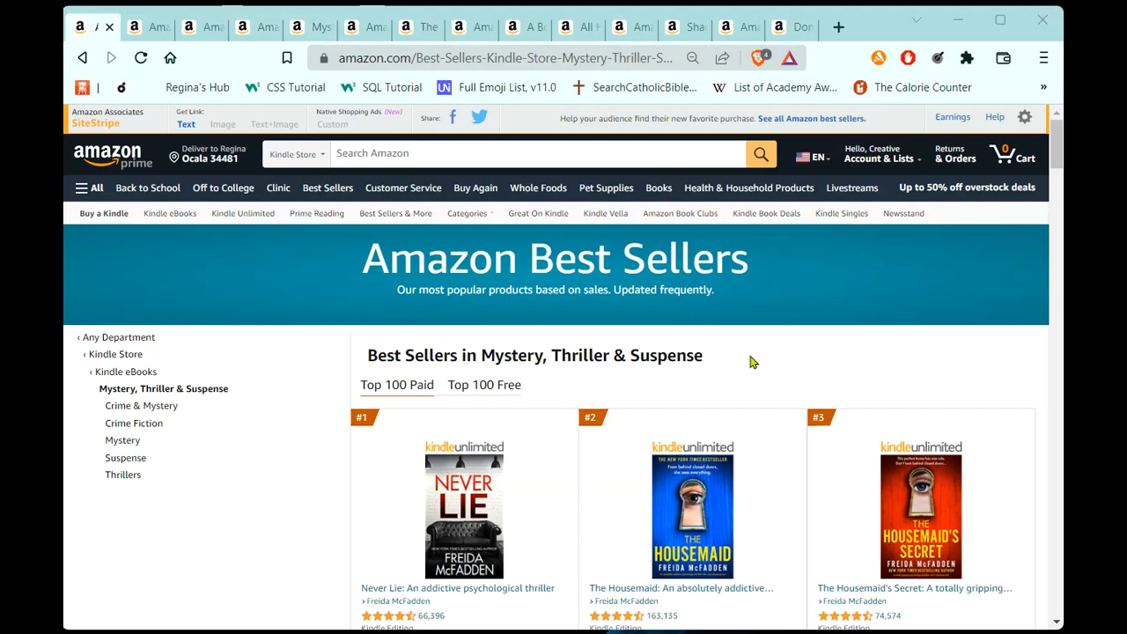
- Examine the book covers in the Kindle best sellers list for Mystery, Thriller & Suspense, down to about rank 24
scroll(817, 384, "down", 3)
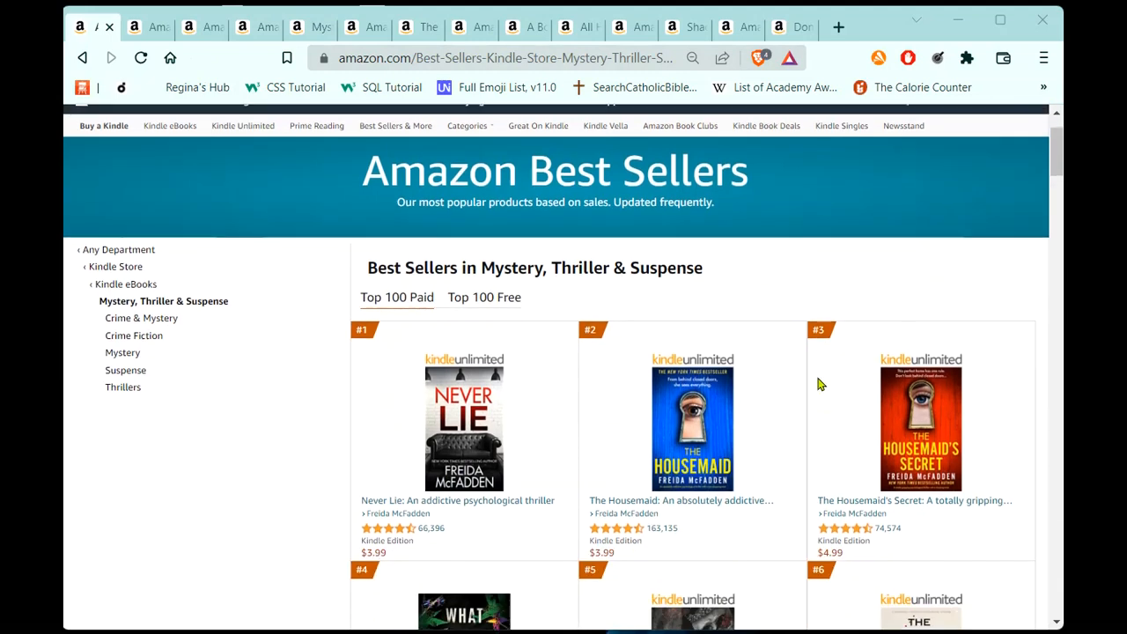
scroll(817, 384, "down", 1)
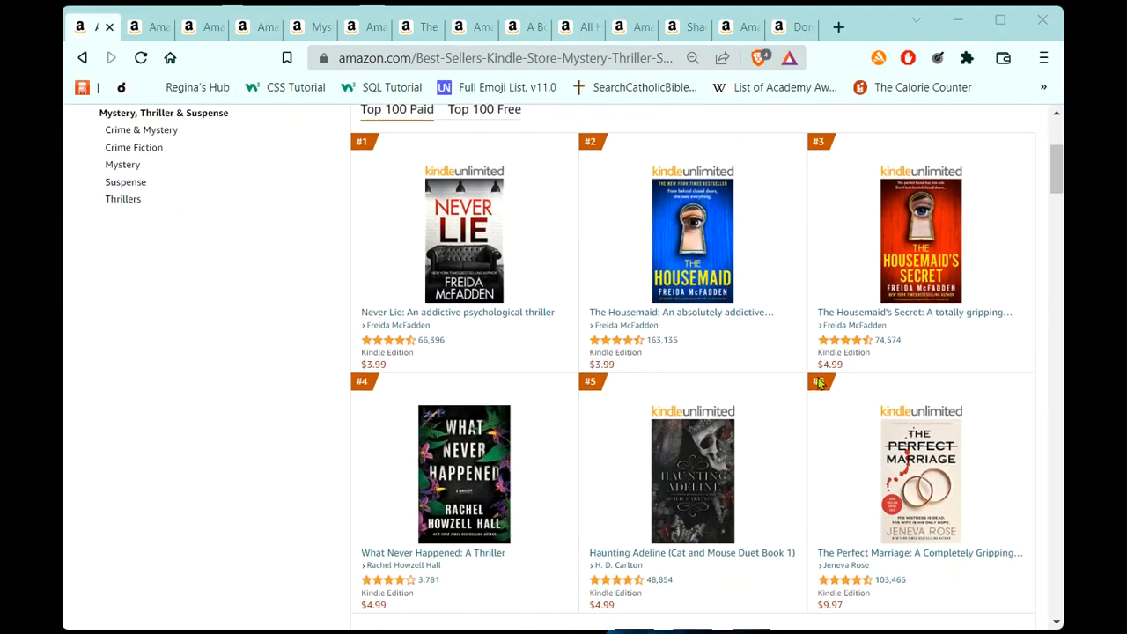
scroll(819, 383, "down", 1)
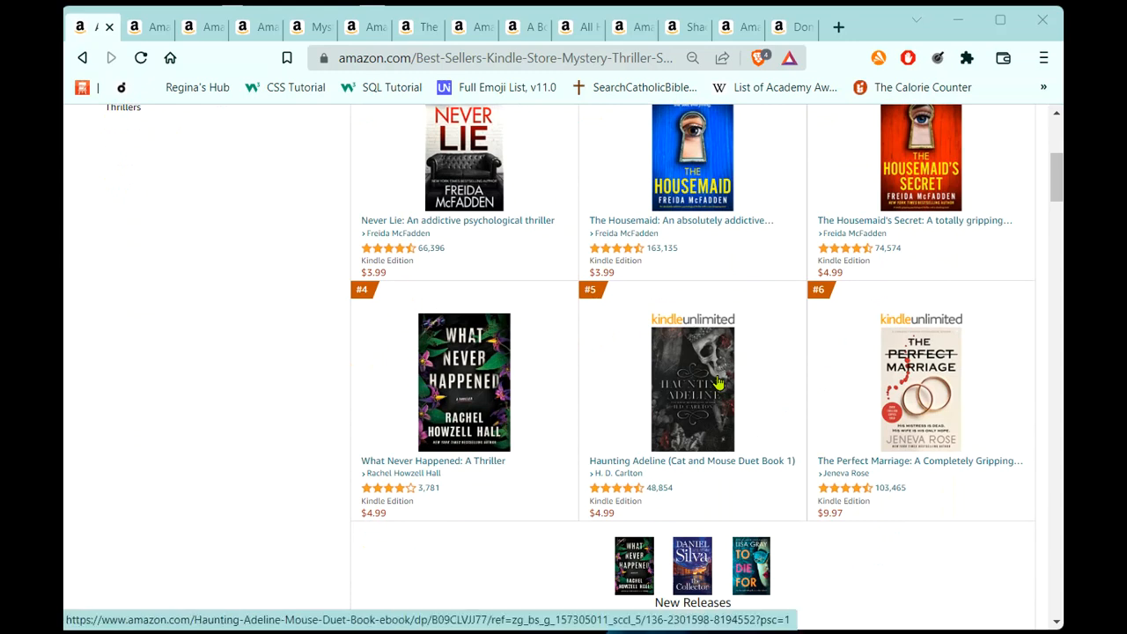
scroll(718, 383, "down", 1)
scroll(718, 382, "down", 2)
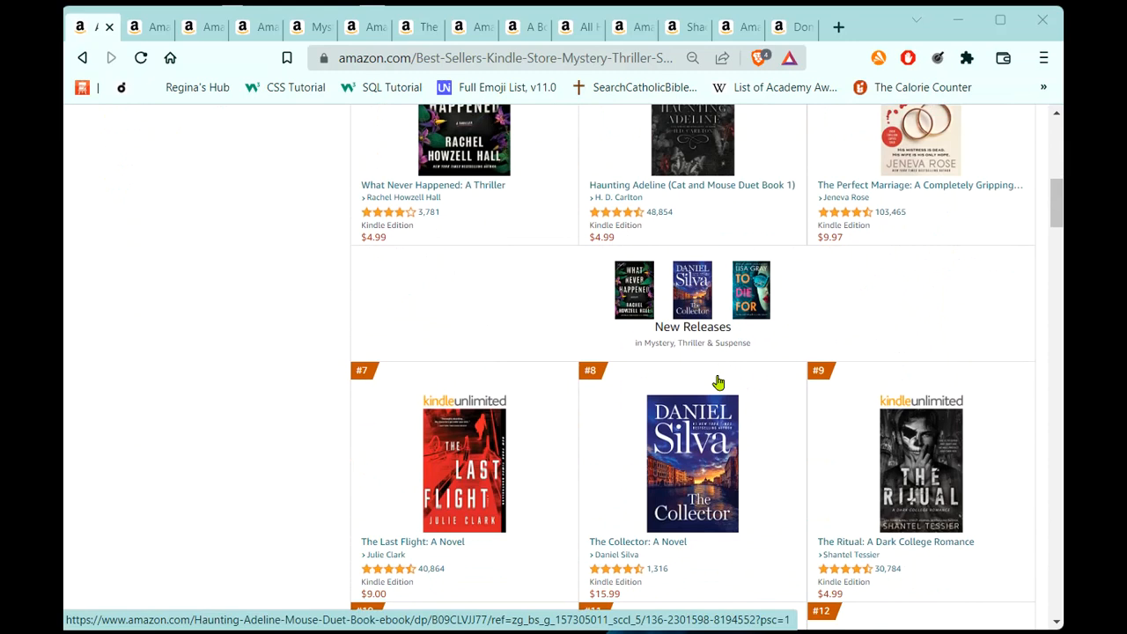
scroll(705, 358, "down", 1)
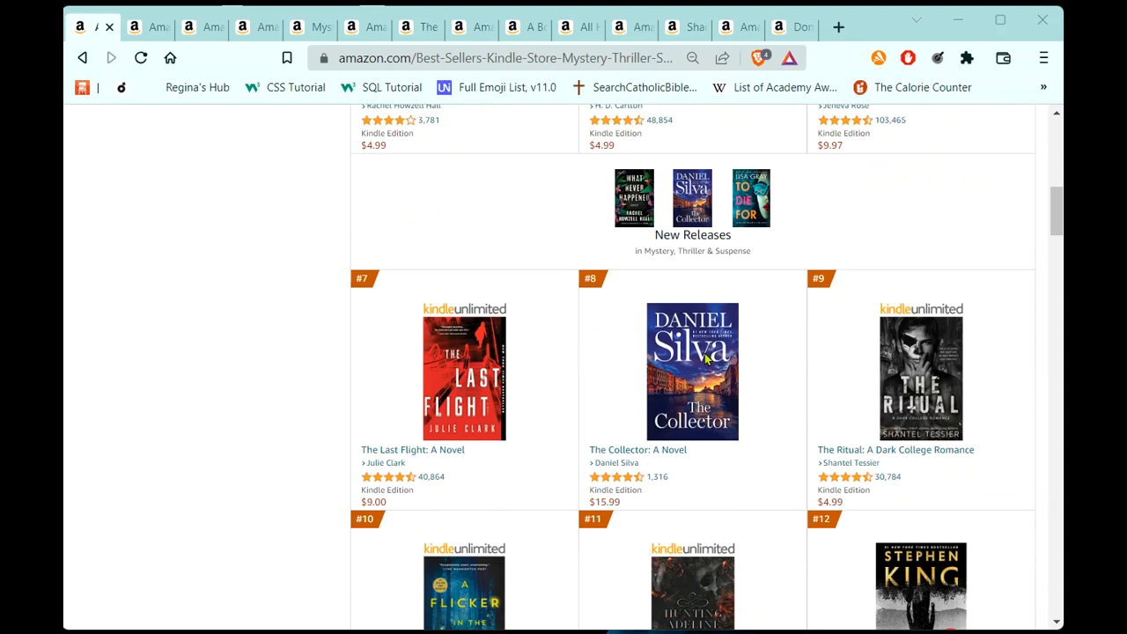
scroll(706, 358, "down", 3)
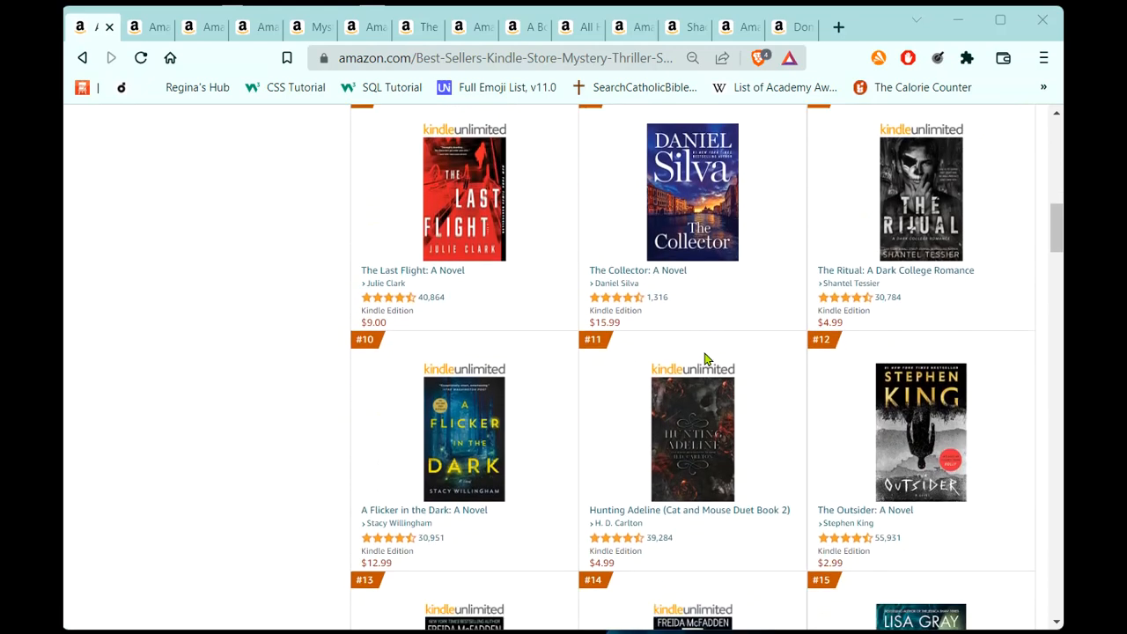
scroll(705, 358, "down", 1)
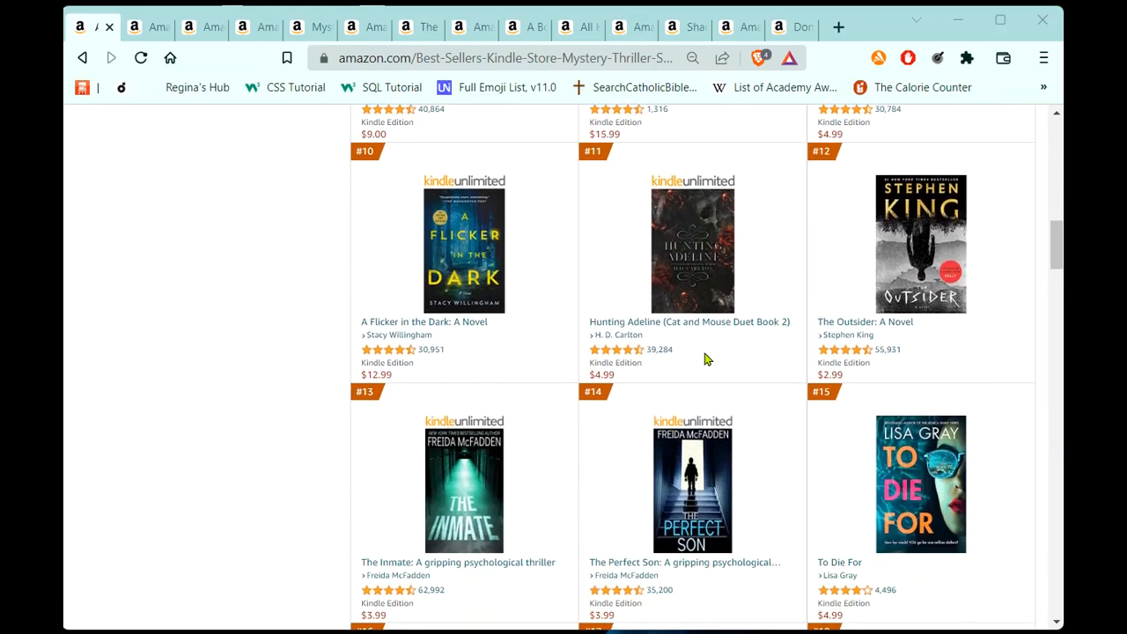
scroll(705, 358, "down", 1)
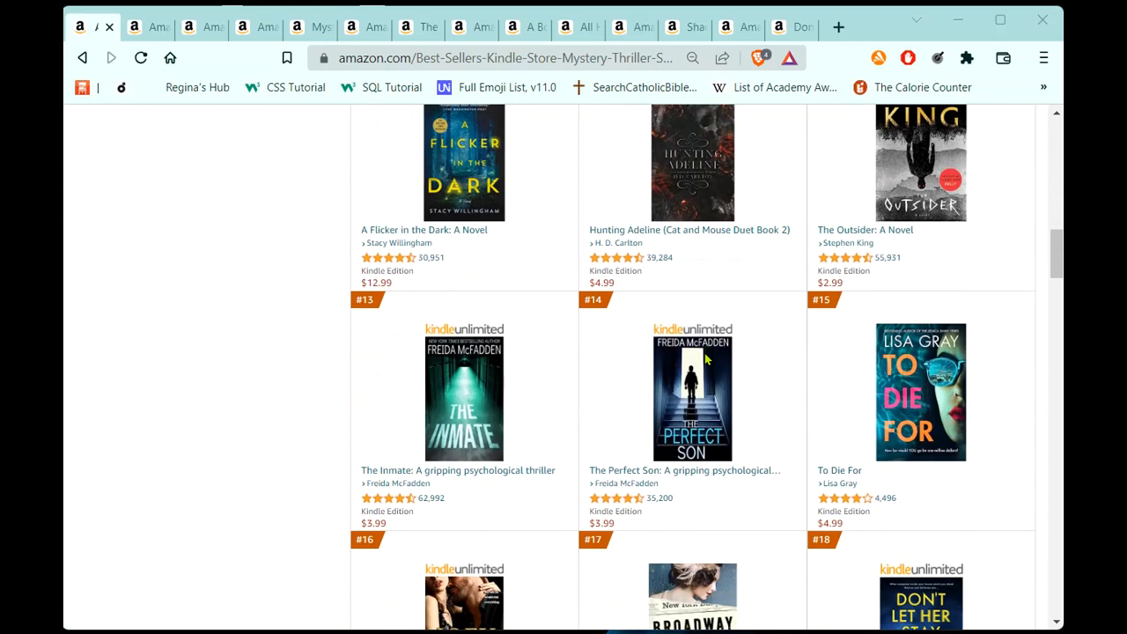
scroll(705, 359, "down", 2)
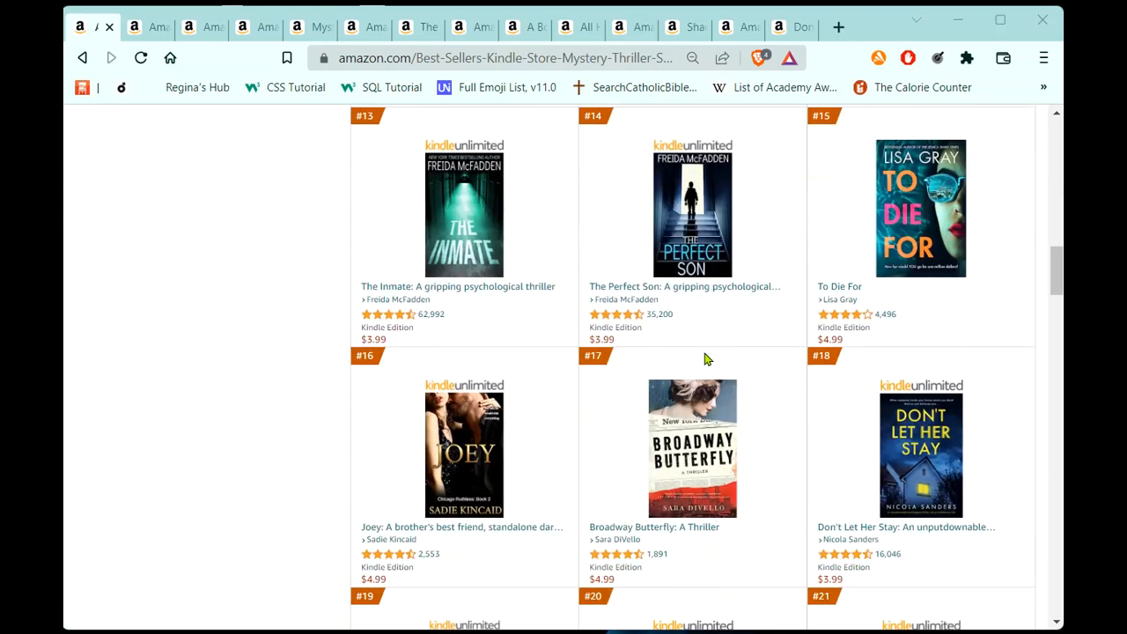
scroll(705, 358, "down", 3)
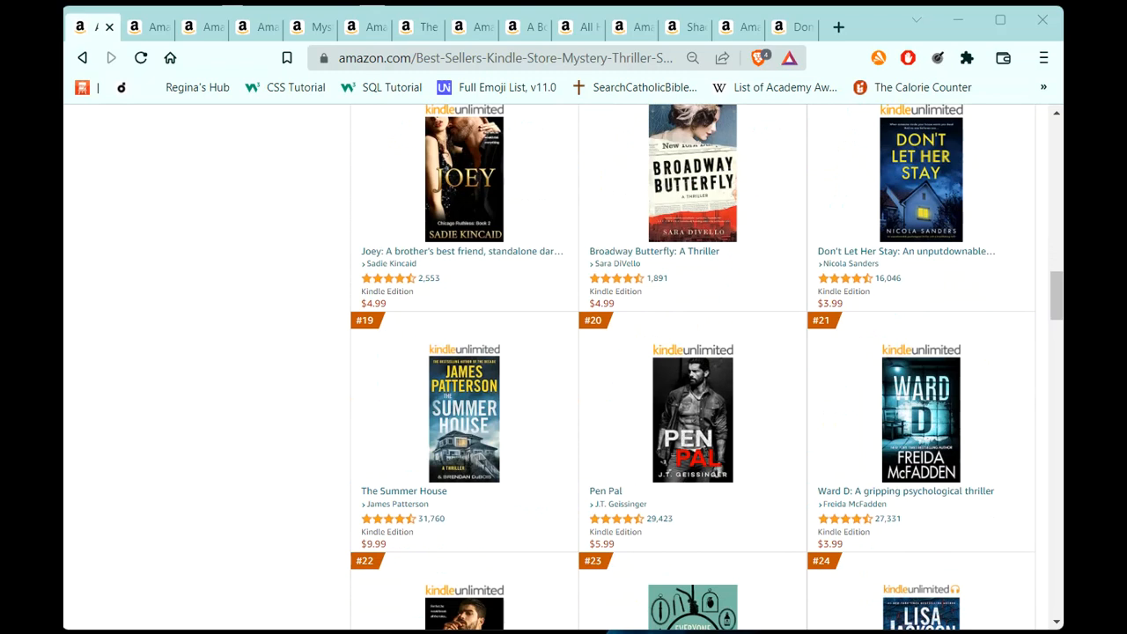
- Bring up the product page of The Girl on the Road and enlarge the page zoom to 100%
left_click(150, 35)
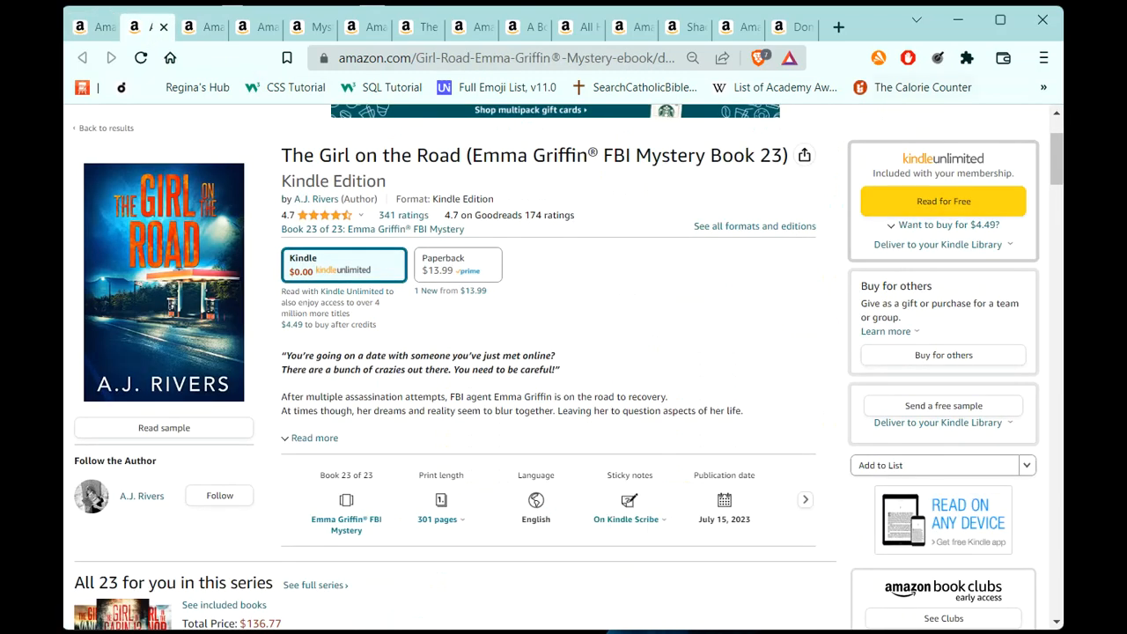
left_click(1043, 60)
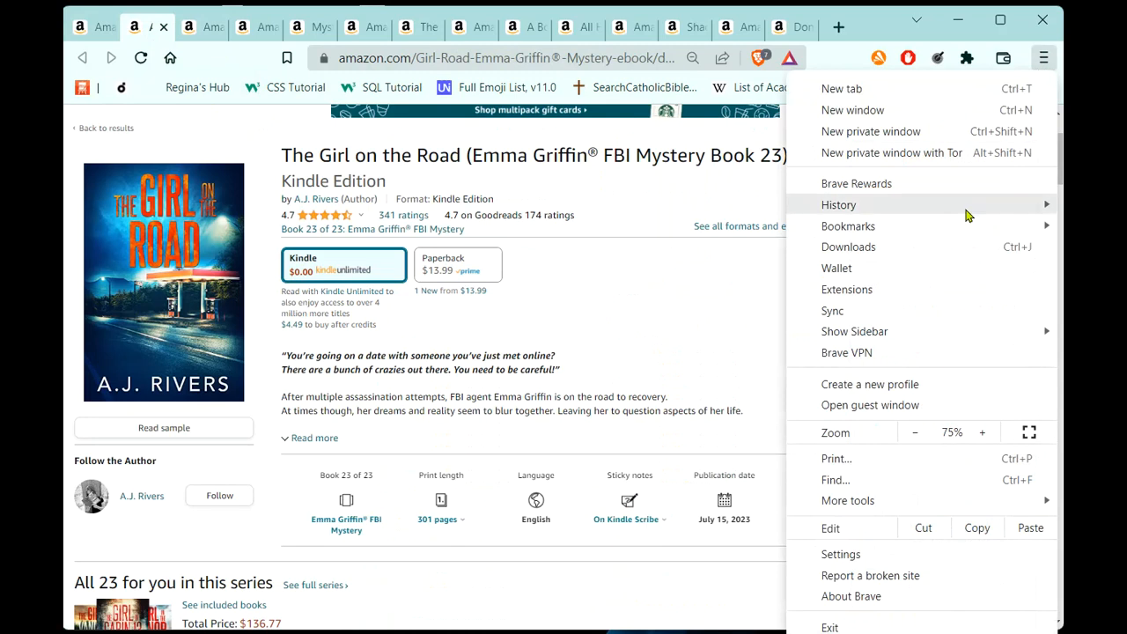
left_click(986, 432)
left_click(985, 432)
left_click(985, 432)
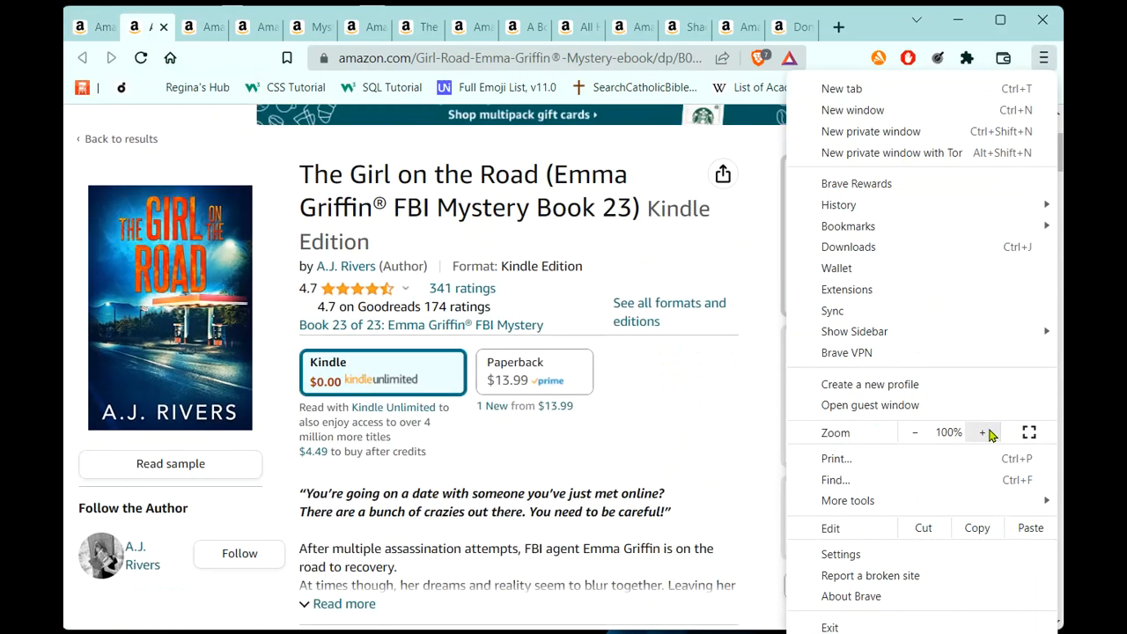
left_click(739, 414)
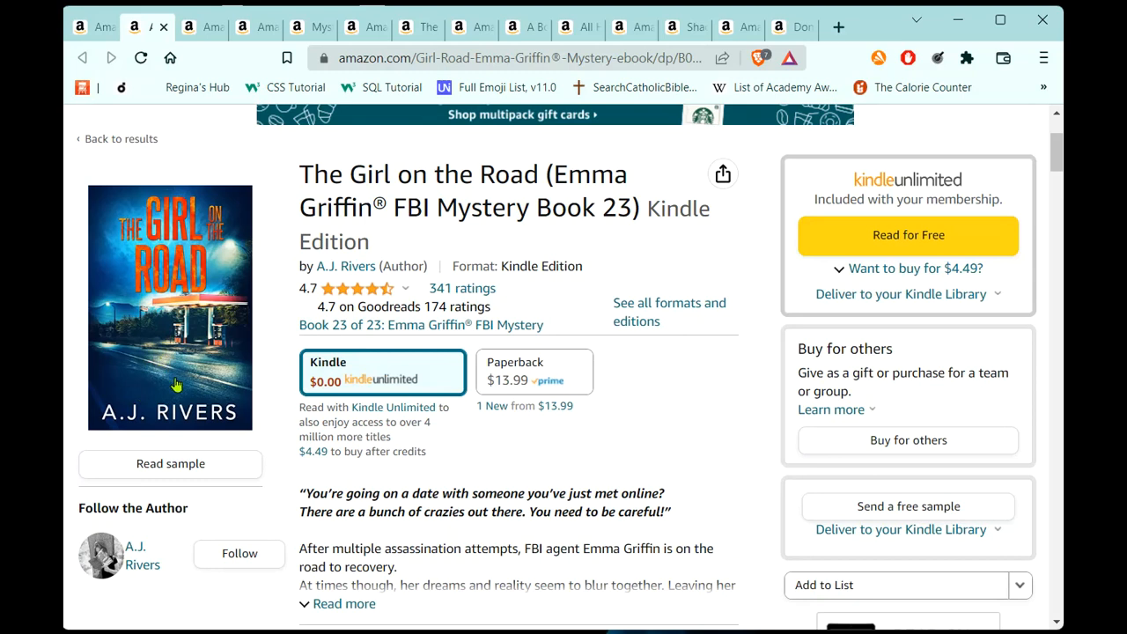
- Examine the covers of The Florida Girl, The Hotel, Mystery at Southwood School, The Collector and The Girl in Cabin 13 on their product pages
left_click(210, 29)
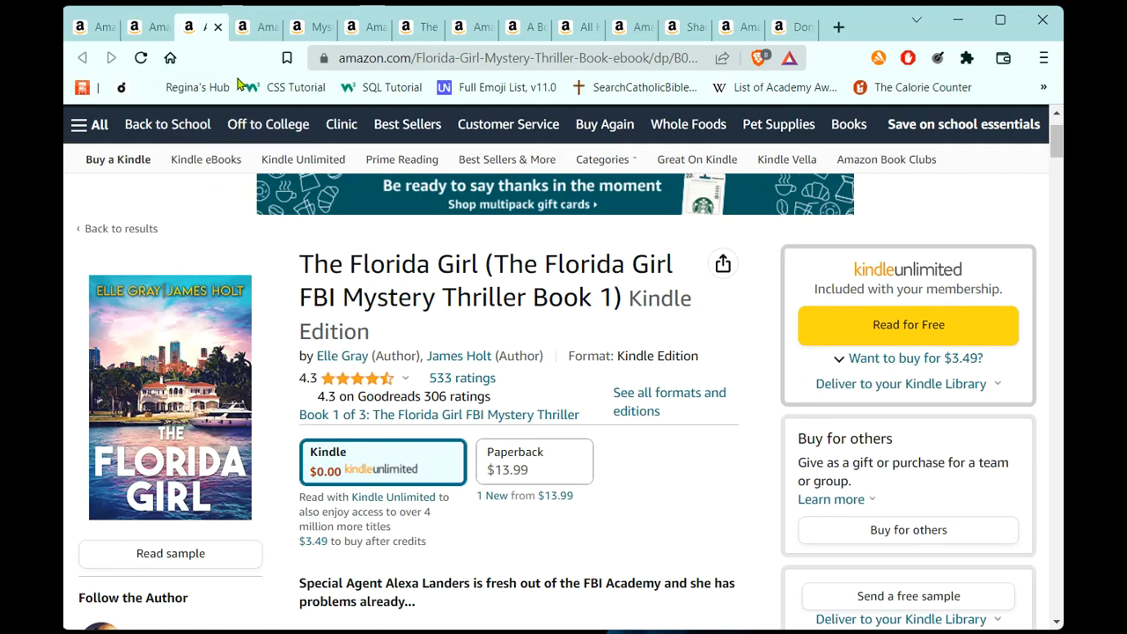
left_click(261, 28)
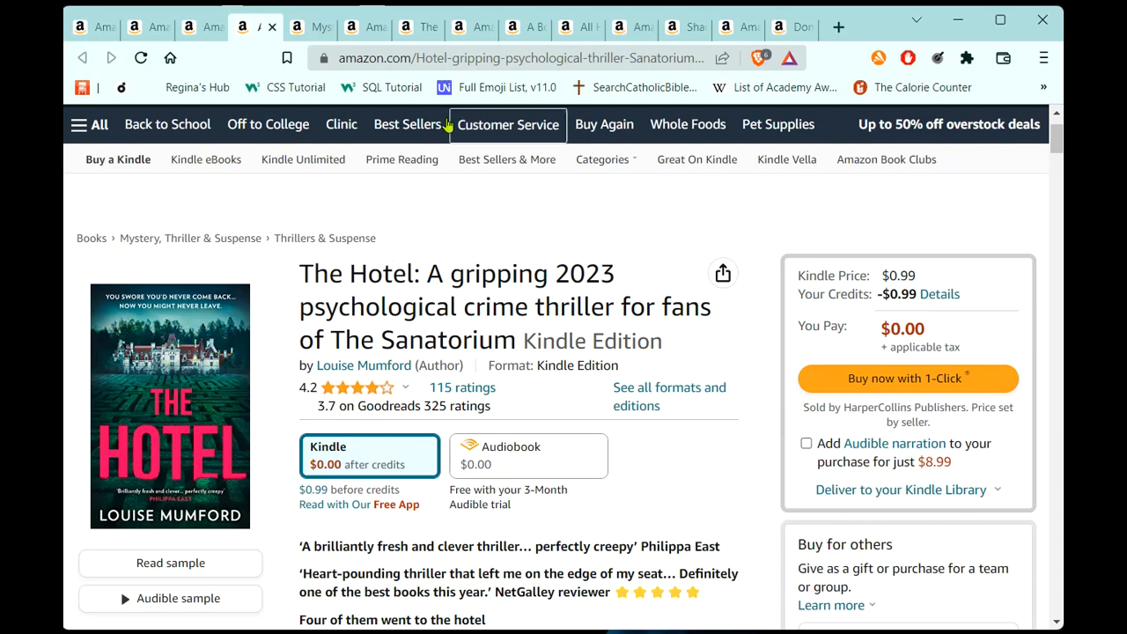
left_click(319, 32)
scroll(649, 360, "up", 1)
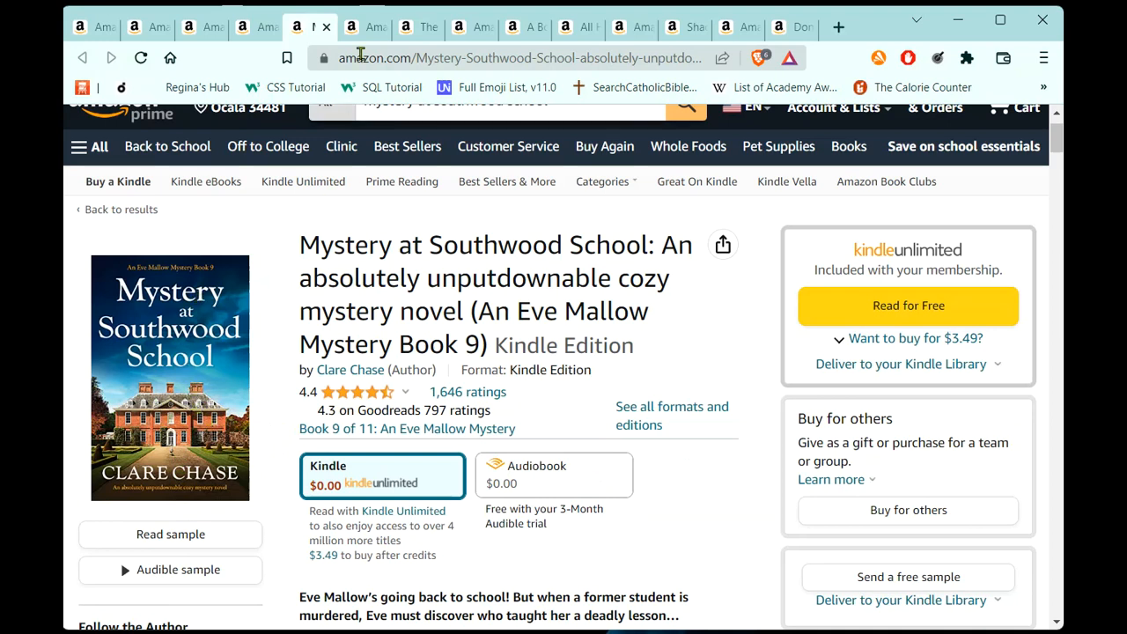
left_click(368, 27)
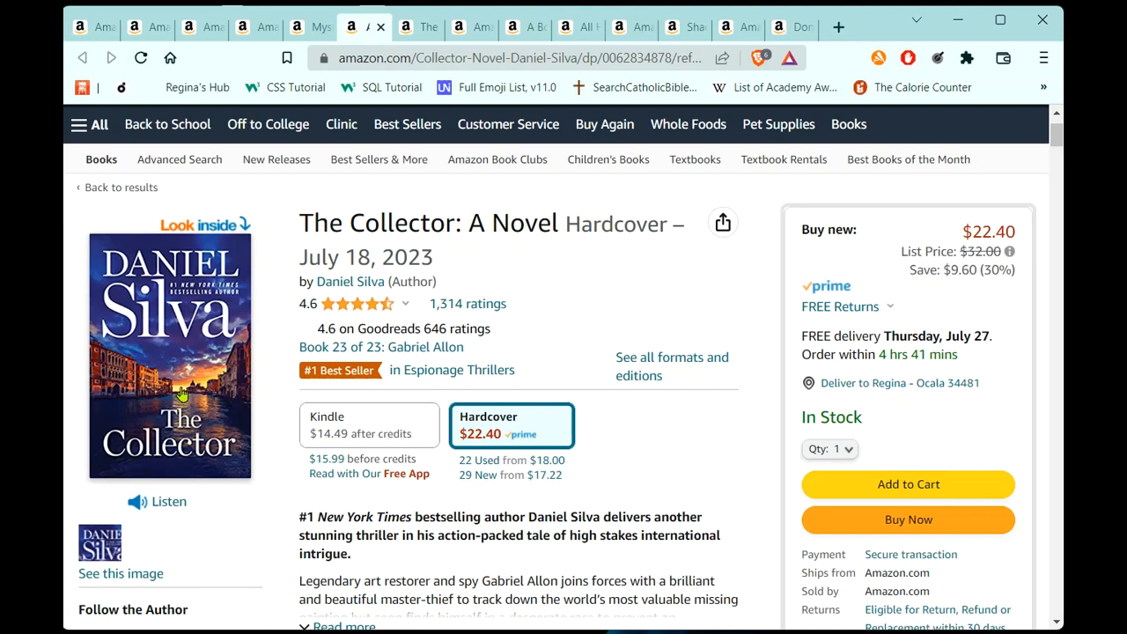
left_click(426, 36)
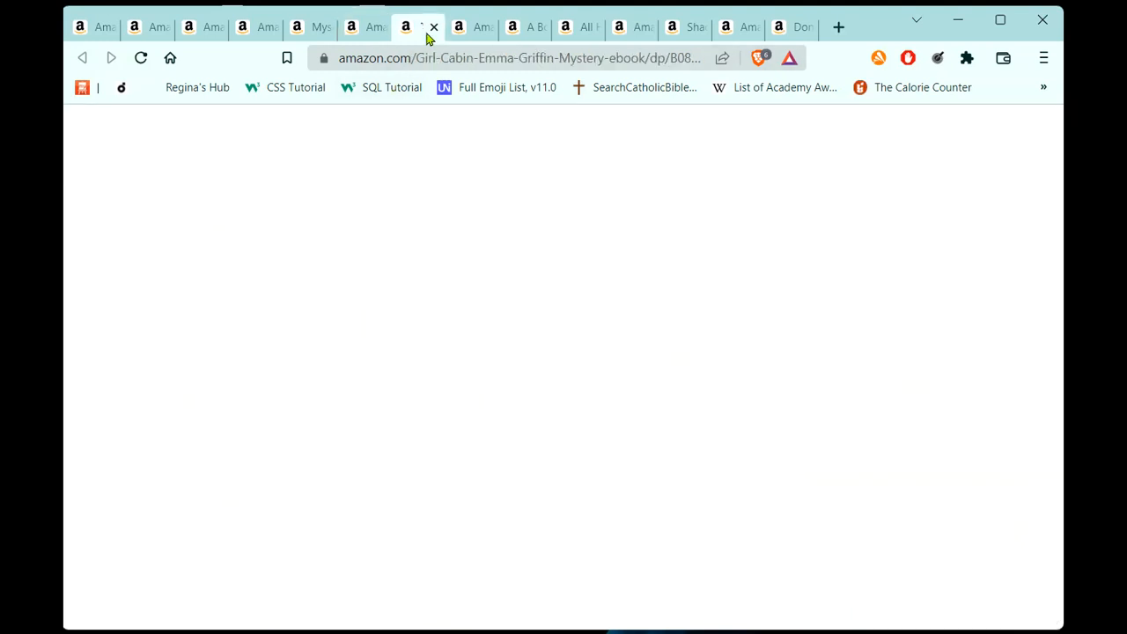
scroll(531, 427, "down", 1)
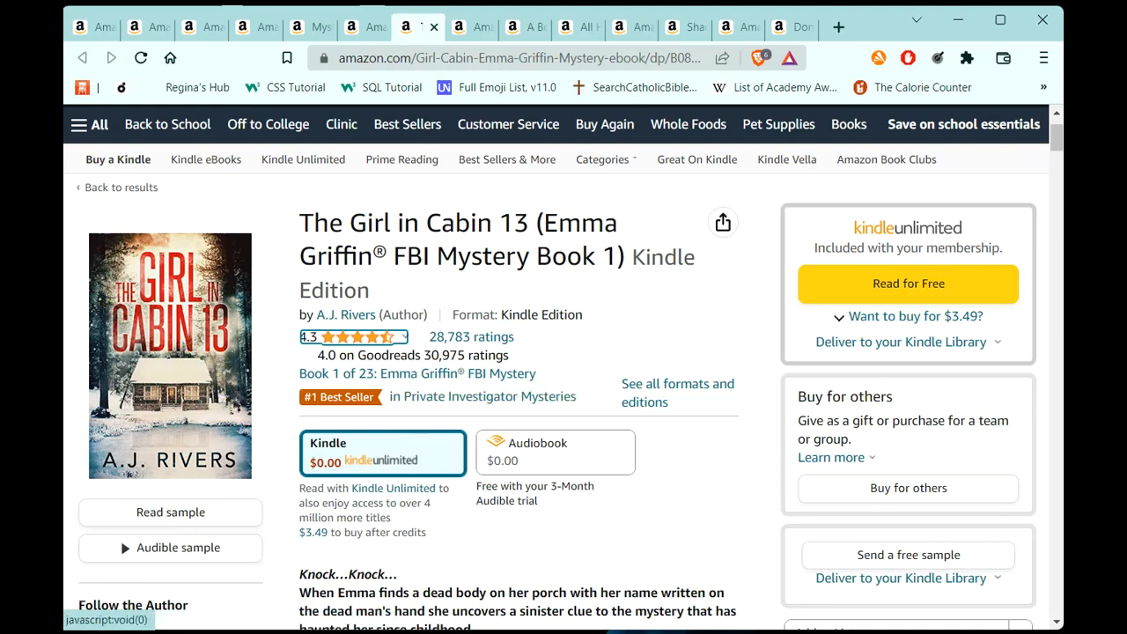
- Examine the covers of Mystery on Hidden Lane, A Body in the Village Hall and All His Pretty Girls on their product pages
left_click(475, 27)
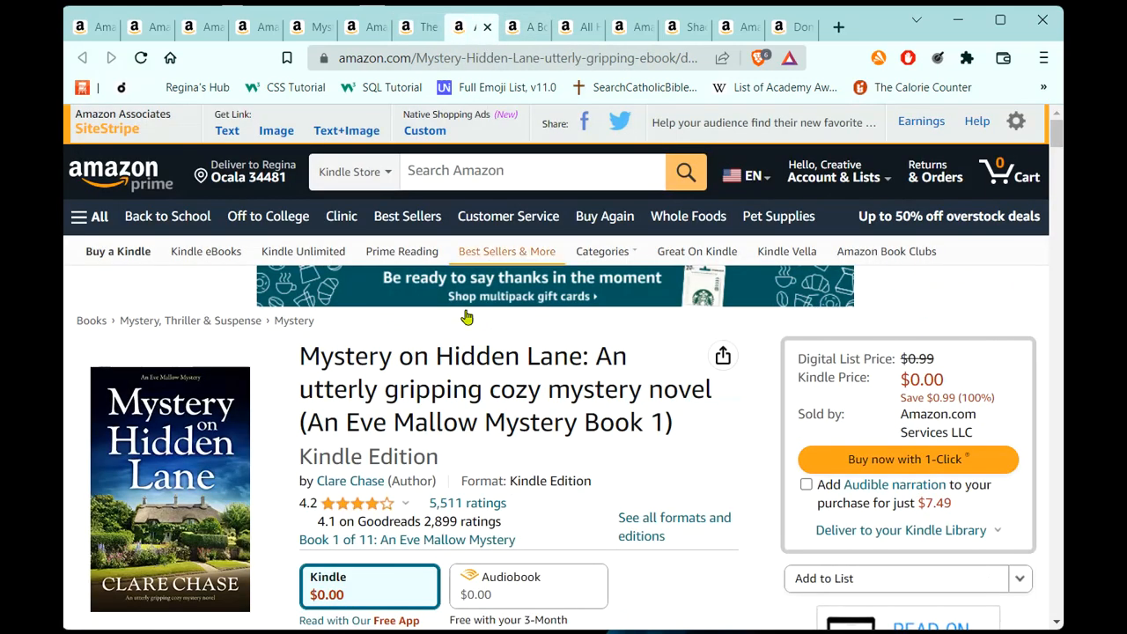
scroll(468, 399, "down", 1)
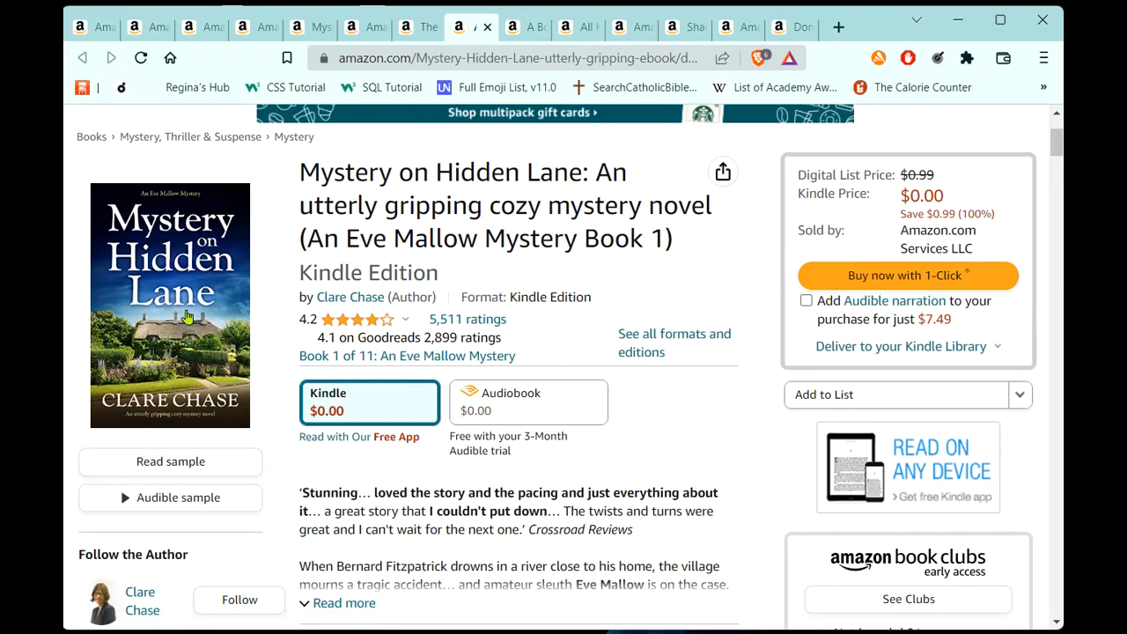
left_click(530, 27)
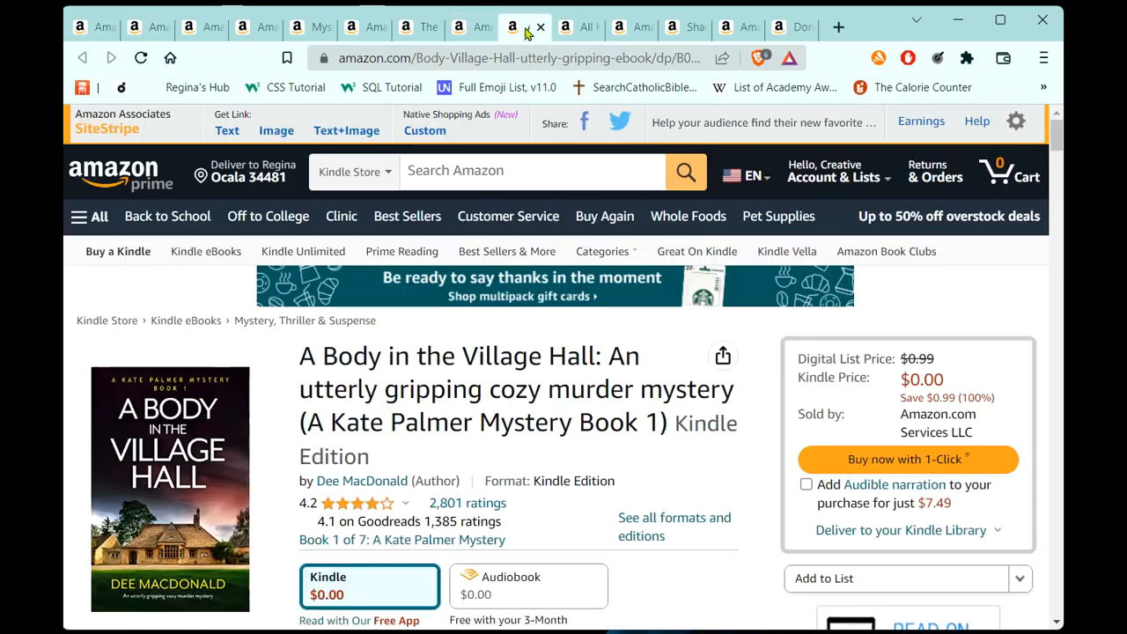
scroll(715, 449, "down", 2)
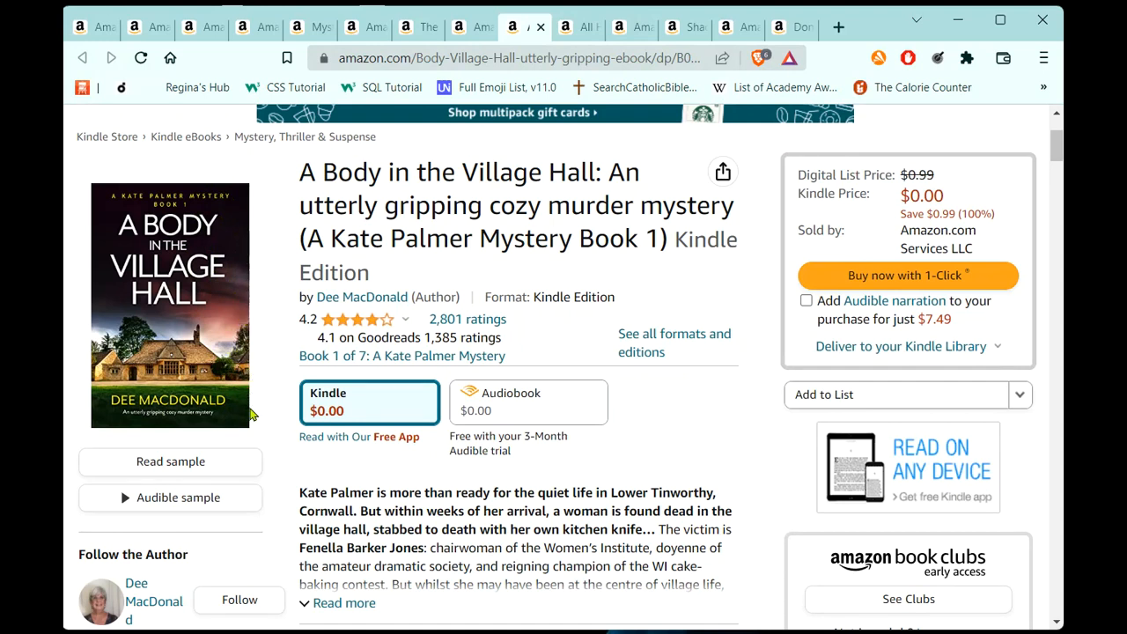
left_click(581, 36)
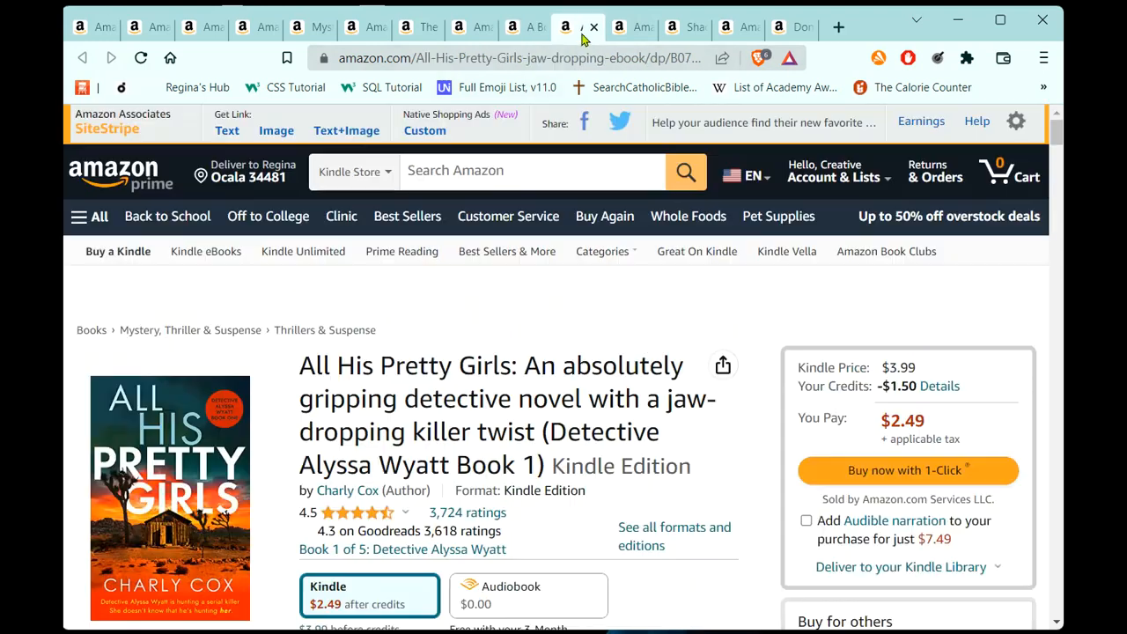
scroll(671, 262, "down", 1)
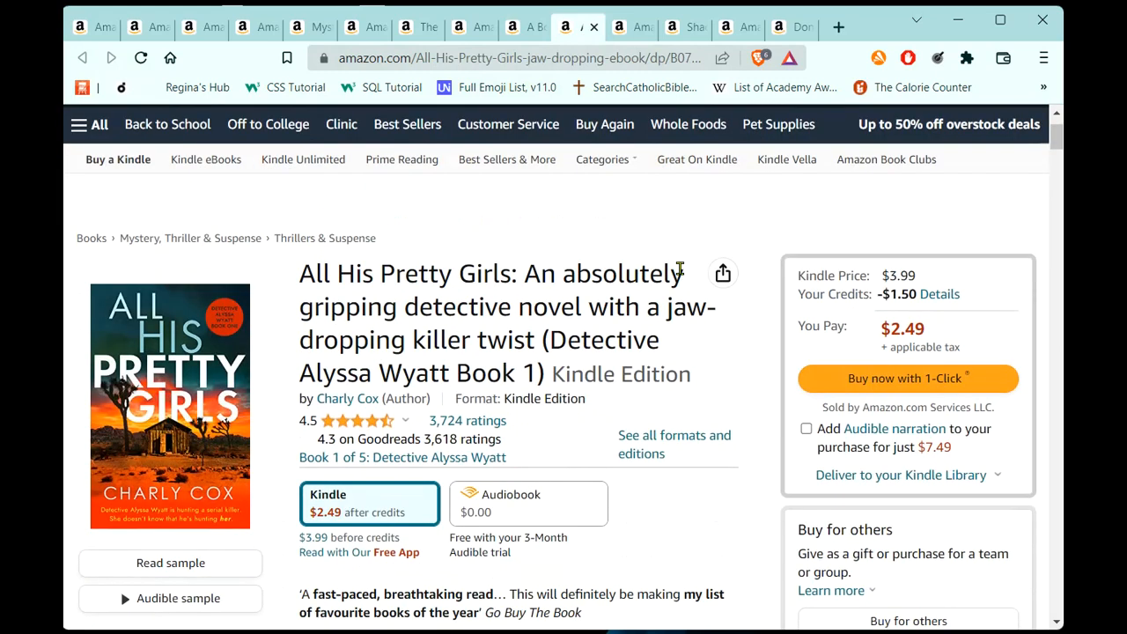
scroll(680, 268, "down", 1)
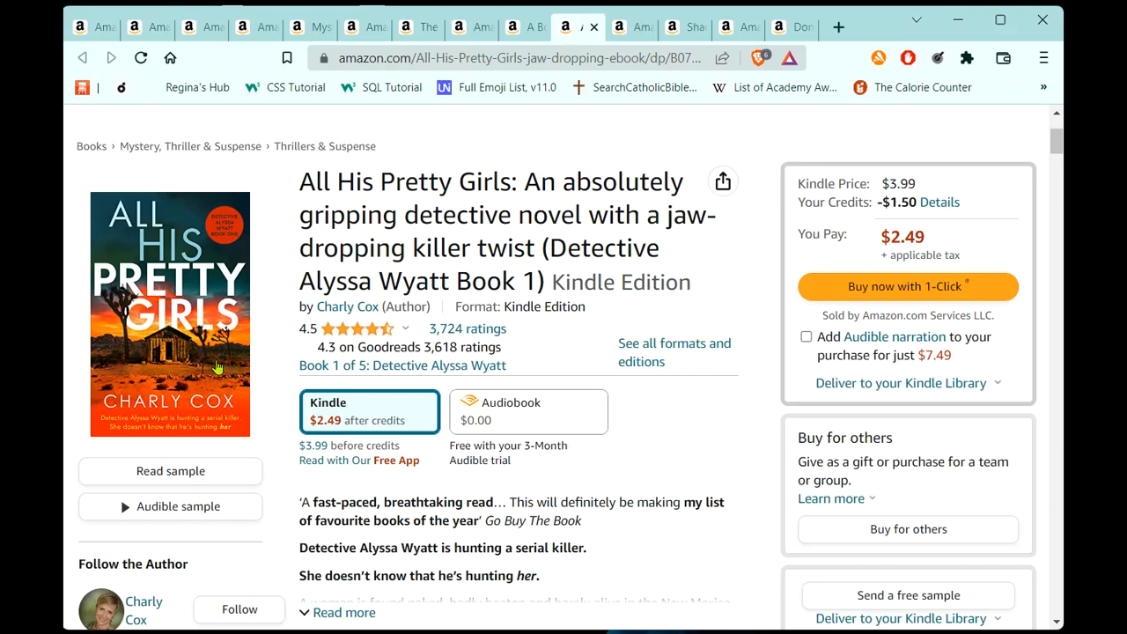
left_click(627, 28)
scroll(695, 326, "down", 2)
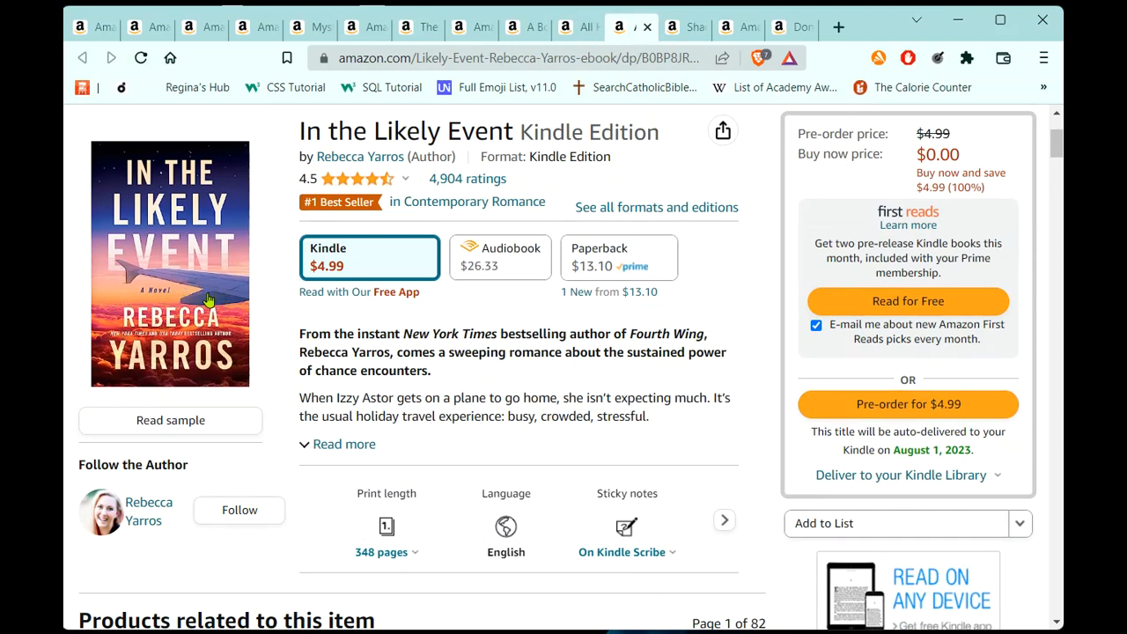
left_click(687, 28)
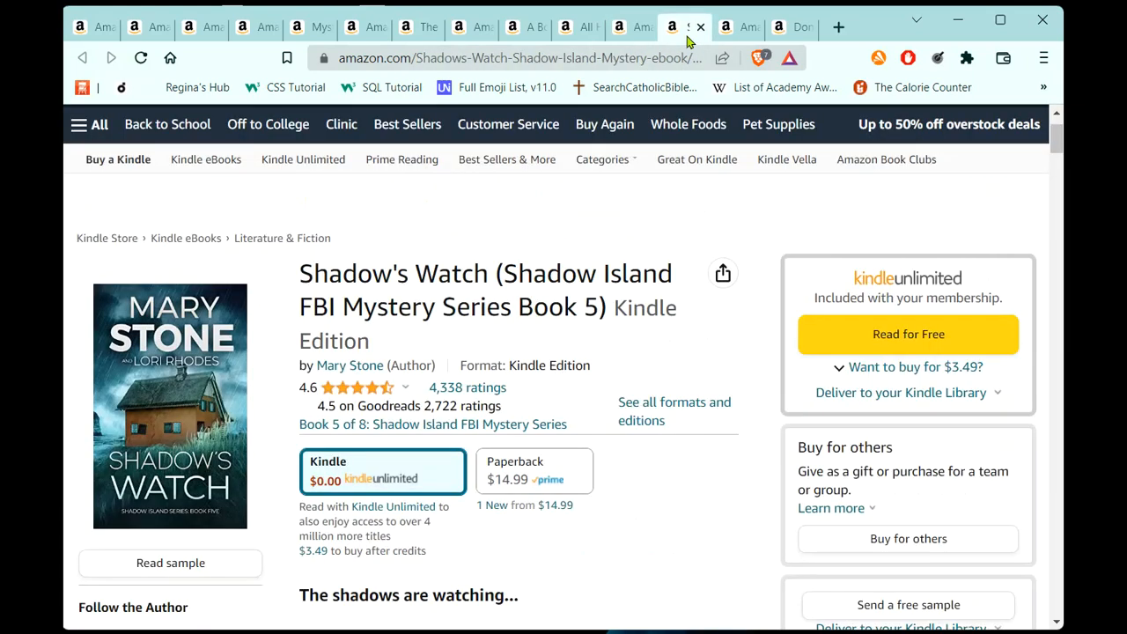
scroll(642, 403, "down", 1)
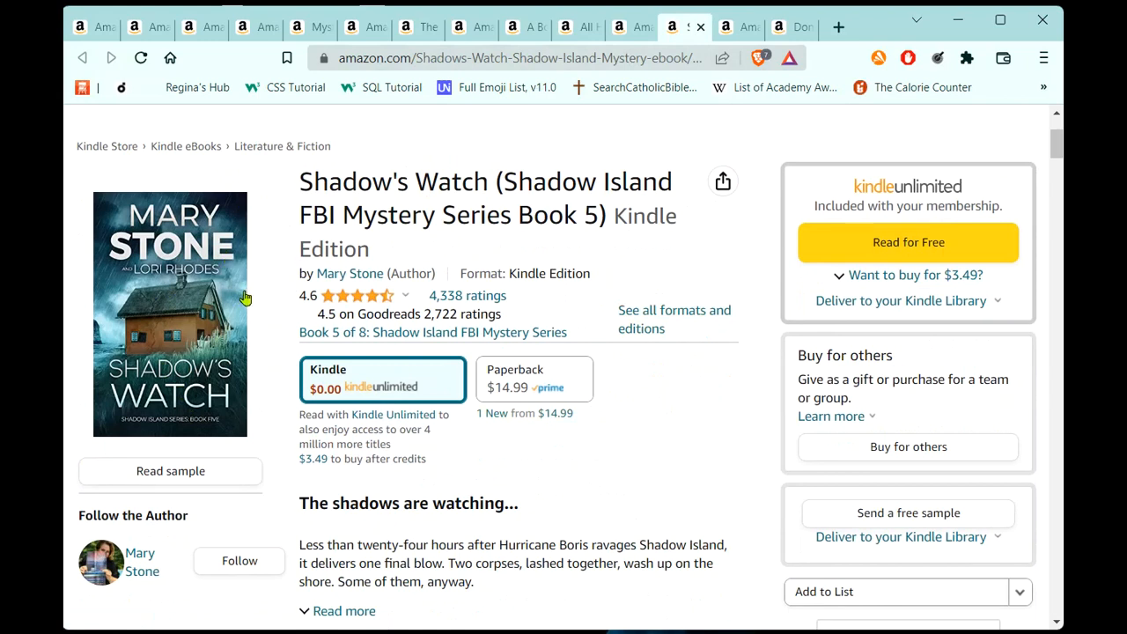
left_click(736, 28)
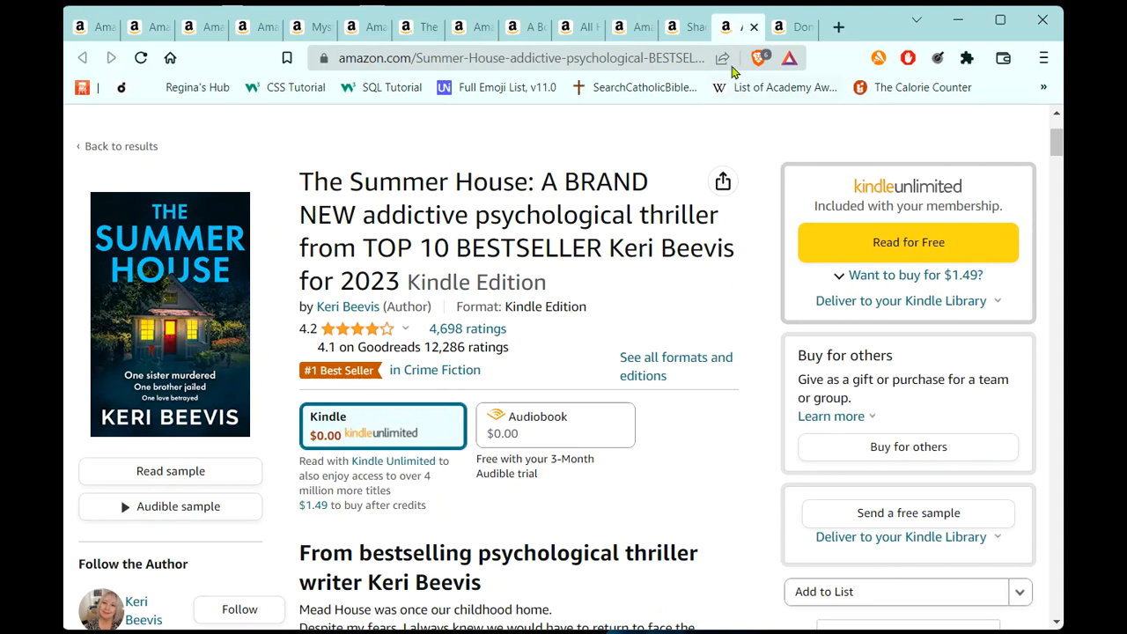
left_click(794, 33)
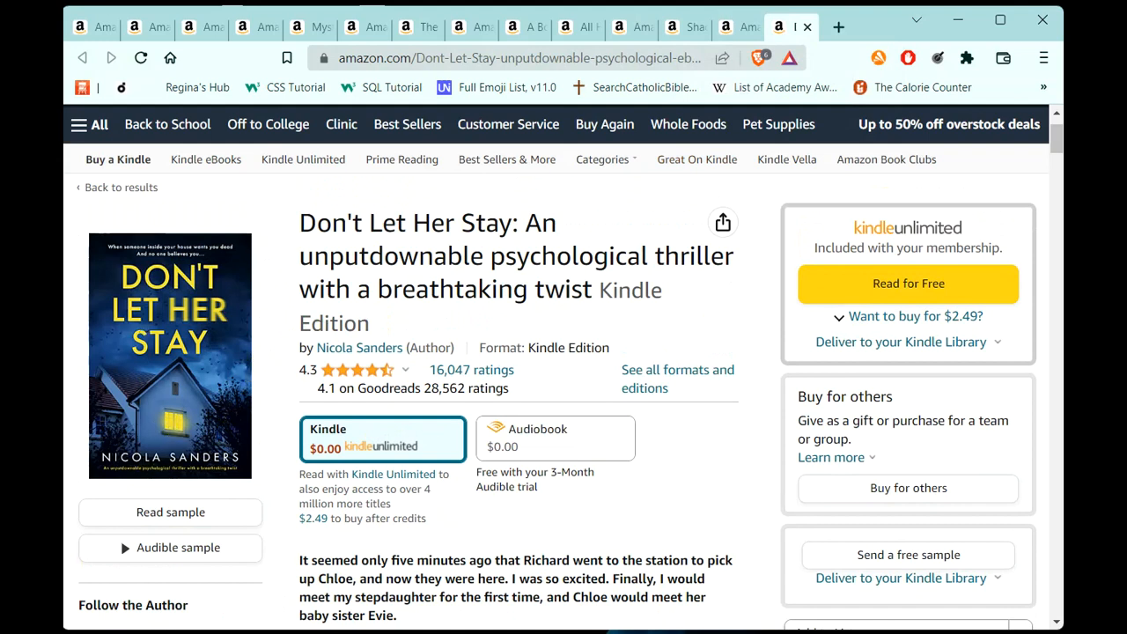
- Switch to GIMP and compare the Mystery at Northwood School cover in Book-cover-one.xcf with the Mystery at Southwood School reference cover
key("alt+Tab")
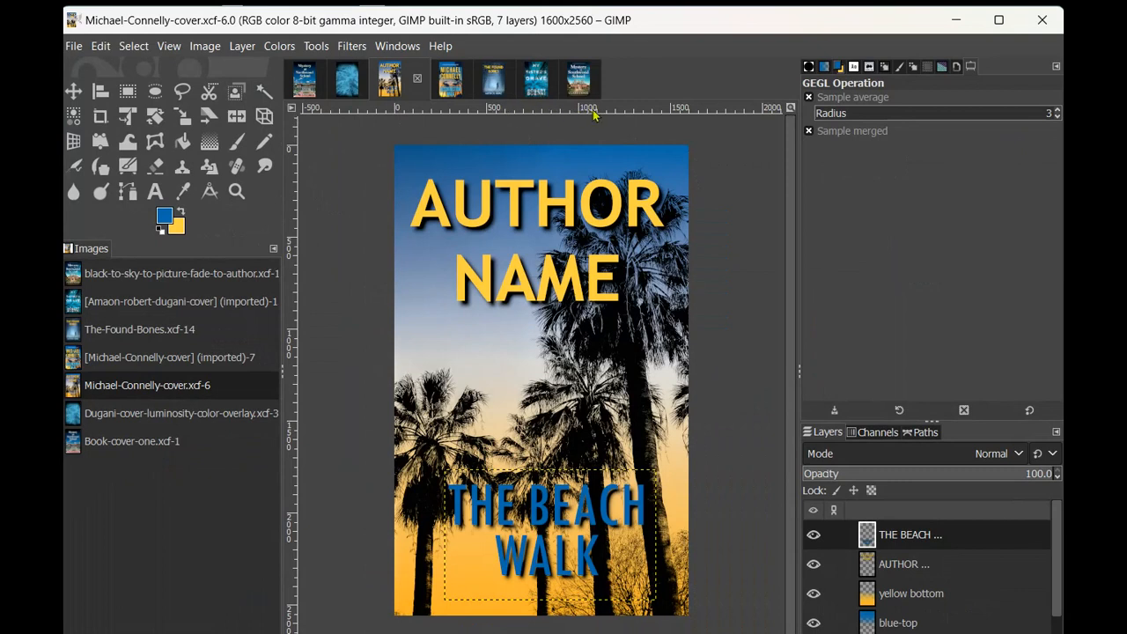
left_click(308, 90)
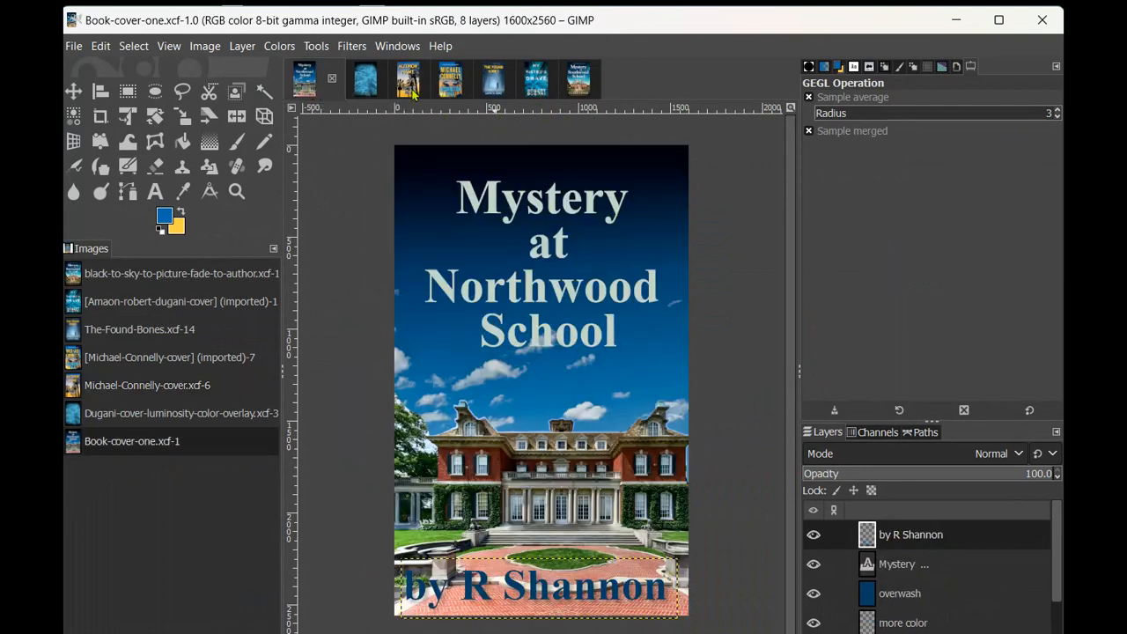
left_click(588, 84)
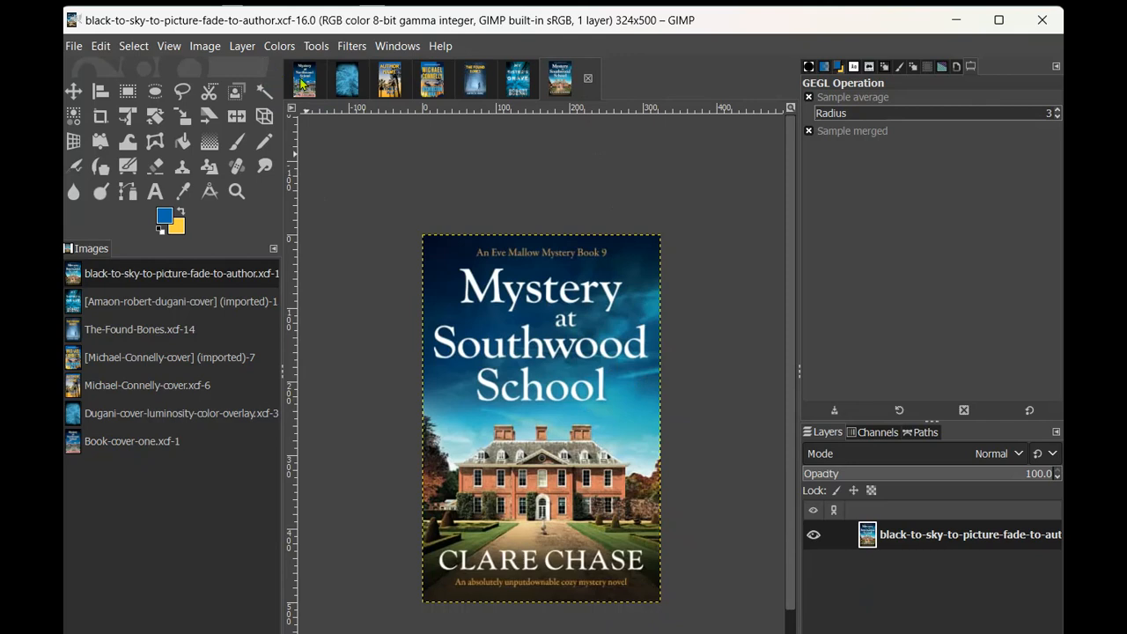
- Examine the Mystery at Northwood School cover in Book-cover-one.xcf and the cover design in The-Found-Bones.xcf
left_click(303, 80)
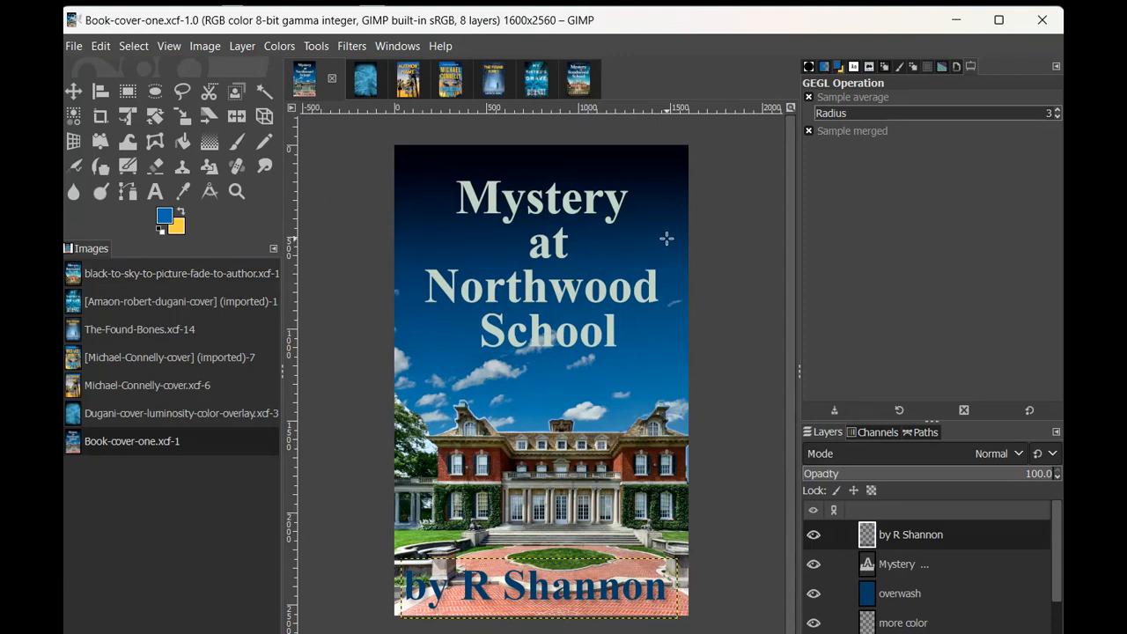
left_click(491, 84)
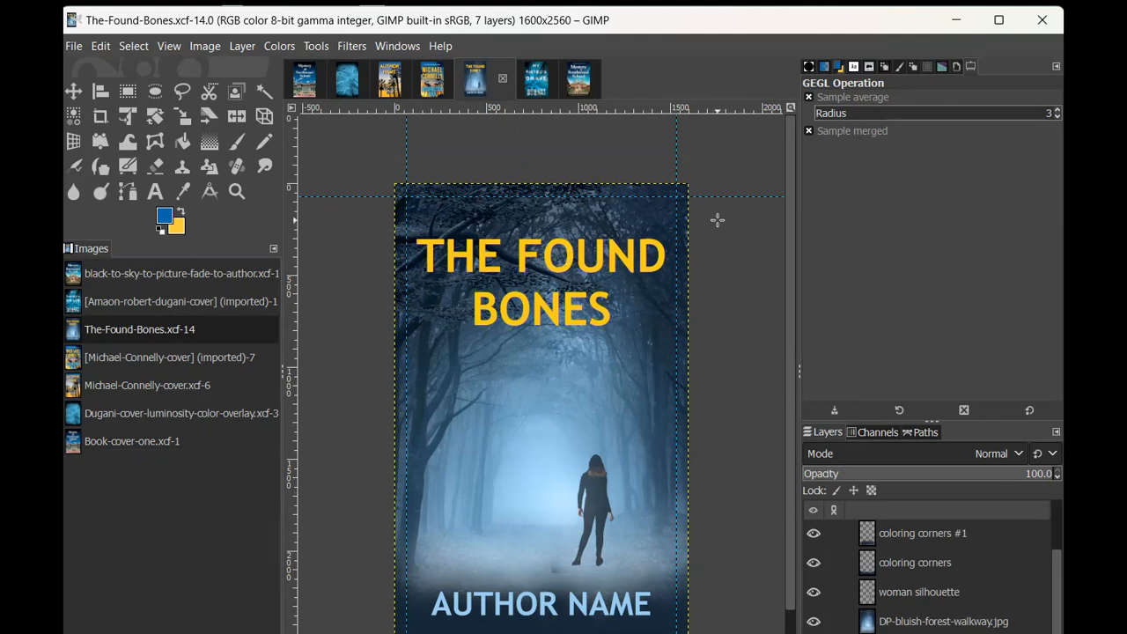
- Compare the My Sister's Grave and Resurrection Walk reference covers with the similar designs in Dugani-cover-luminosity-color-overlay.xcf and Michael-Connelly-cover.xcf
left_click(536, 88)
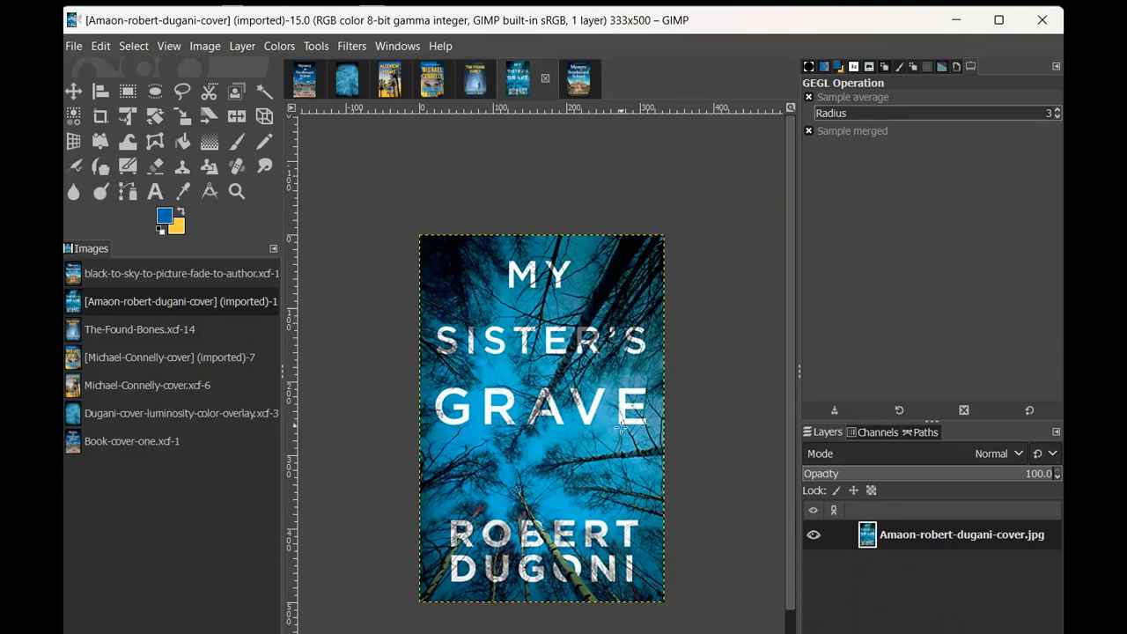
left_click(349, 88)
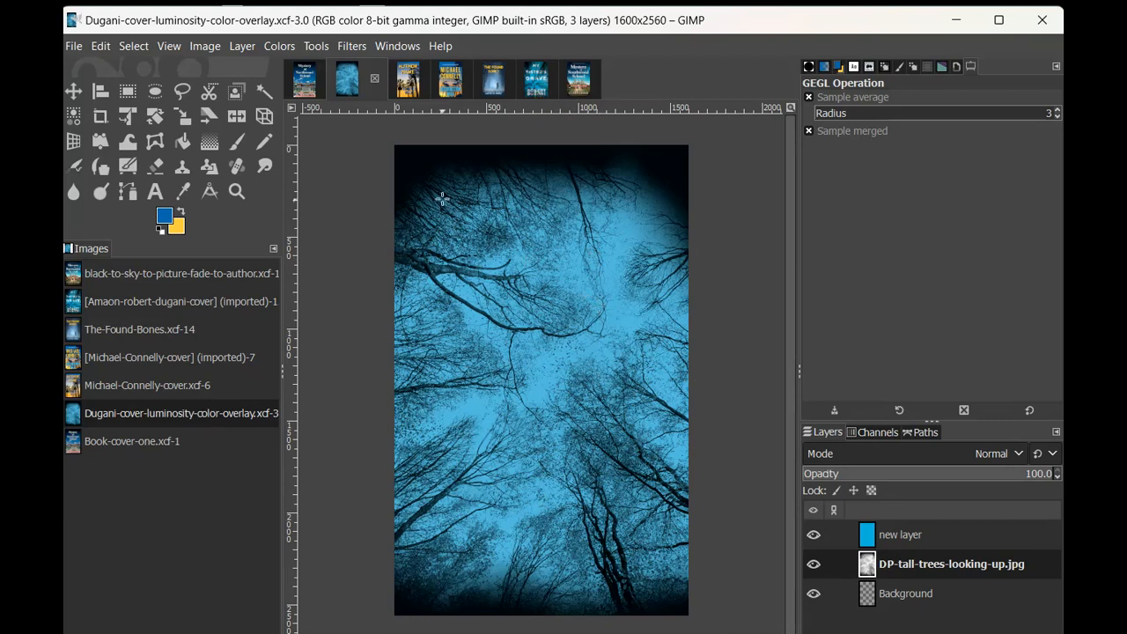
left_click(450, 81)
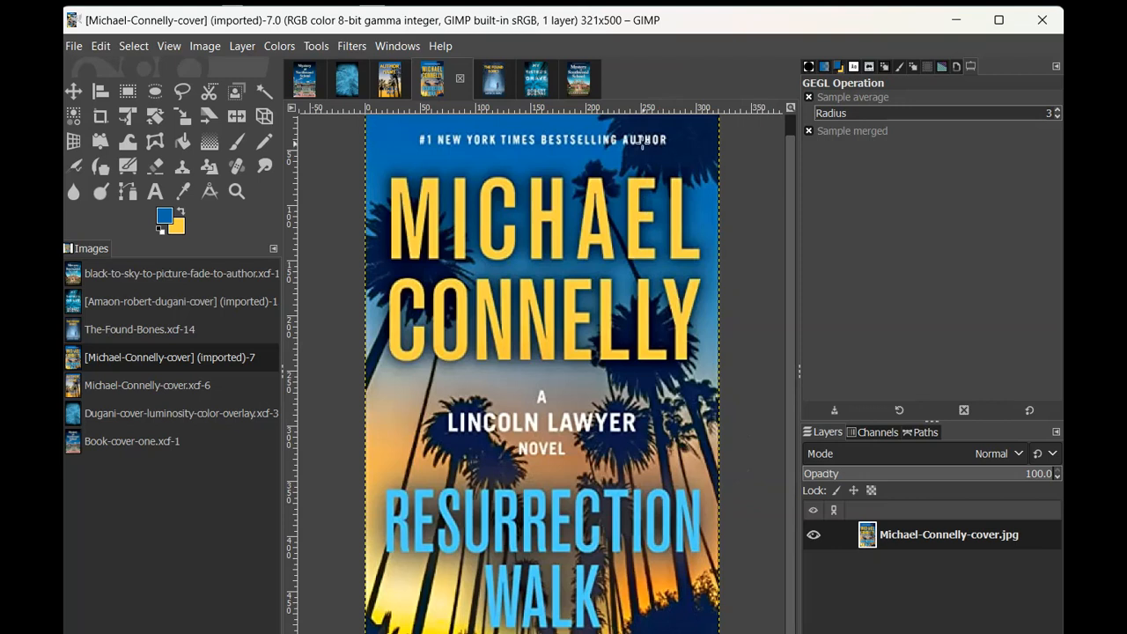
left_click(390, 84)
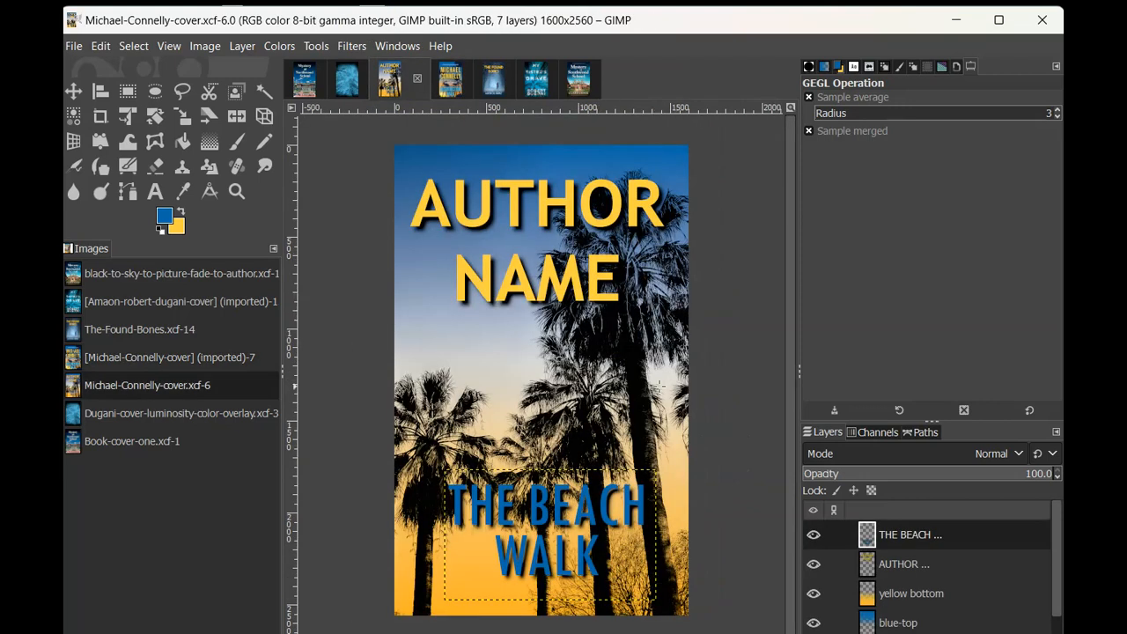